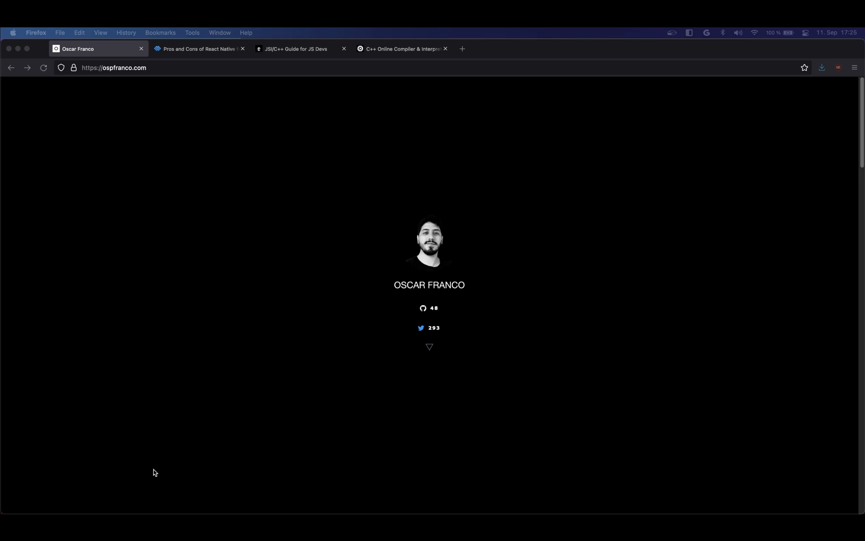
# Step: Switch to the browser tab with the 'Pros and Cons of React Native' article
pyautogui.click(203, 49)
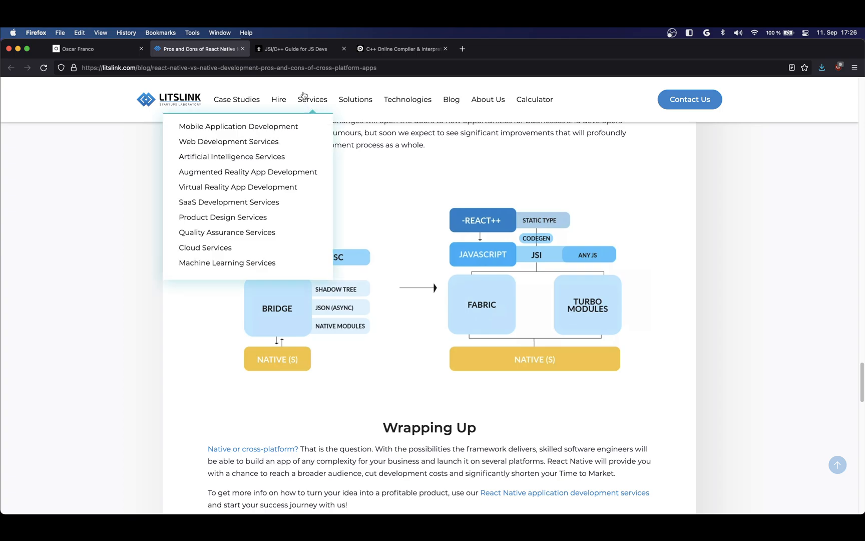
# Step: Switch to the Gumroad 'JSI/C++ Guide for JS Devs' product page
pyautogui.click(295, 48)
pyautogui.moveTo(375, 305)
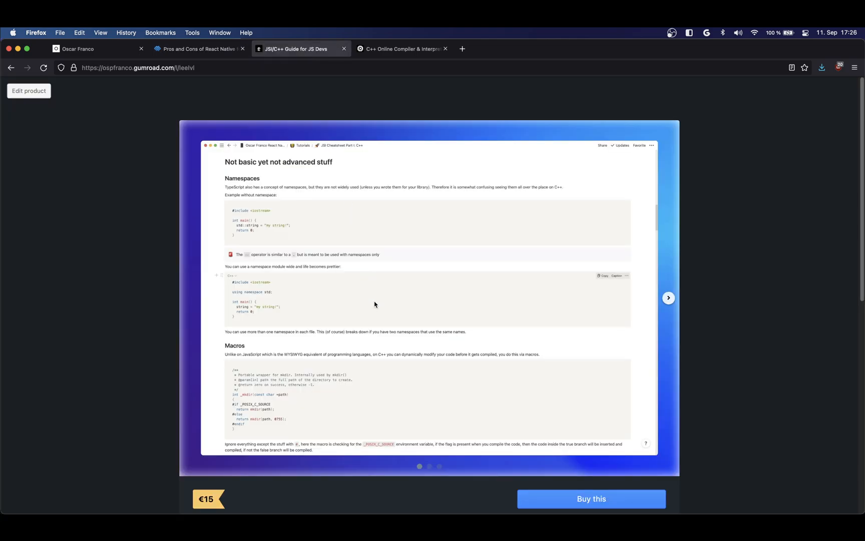
pyautogui.scroll(-5, 375, 304)
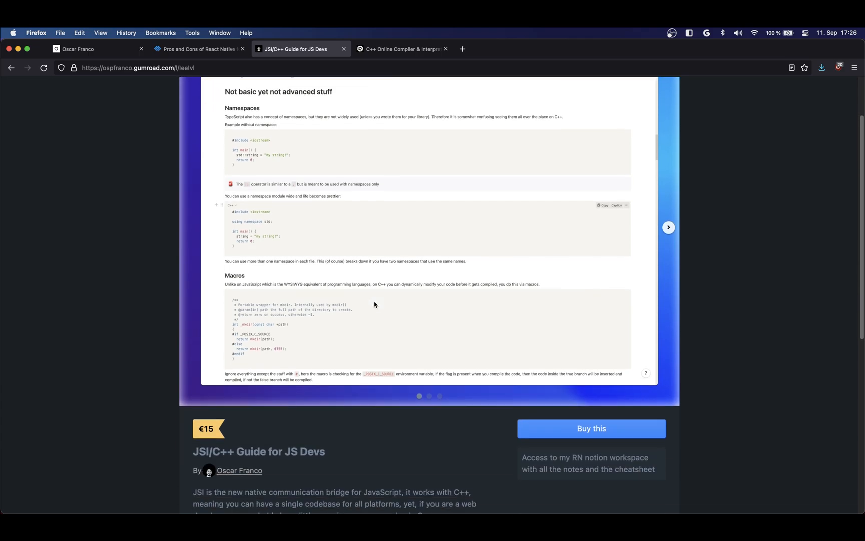
pyautogui.scroll(-3, 373, 301)
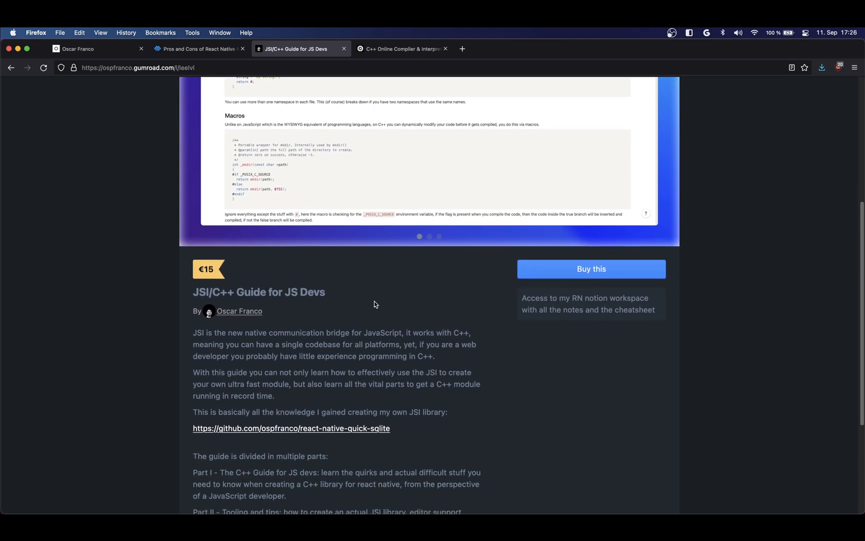
pyautogui.scroll(-2, 374, 301)
pyautogui.scroll(5, 374, 301)
pyautogui.scroll(5, 374, 301)
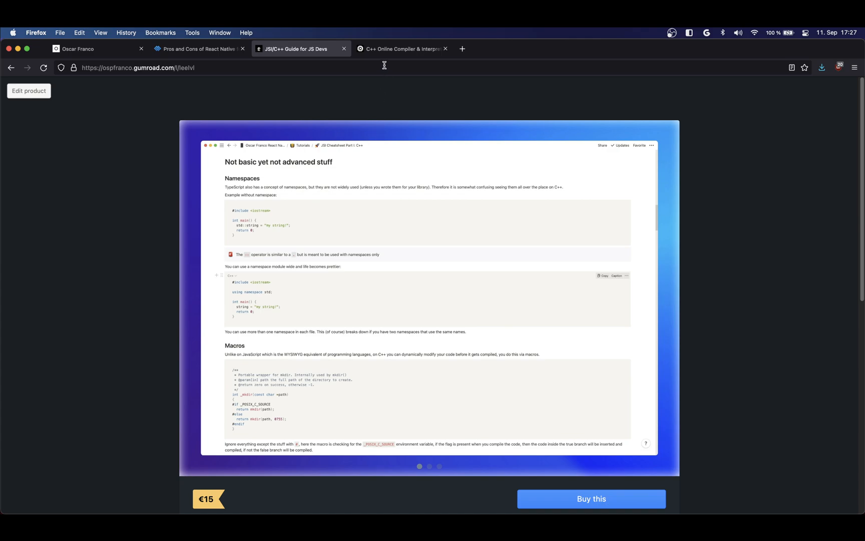
# Step: Undo the edits back to the Hello, world! program and run it in the C++ sandbox
pyautogui.click(383, 49)
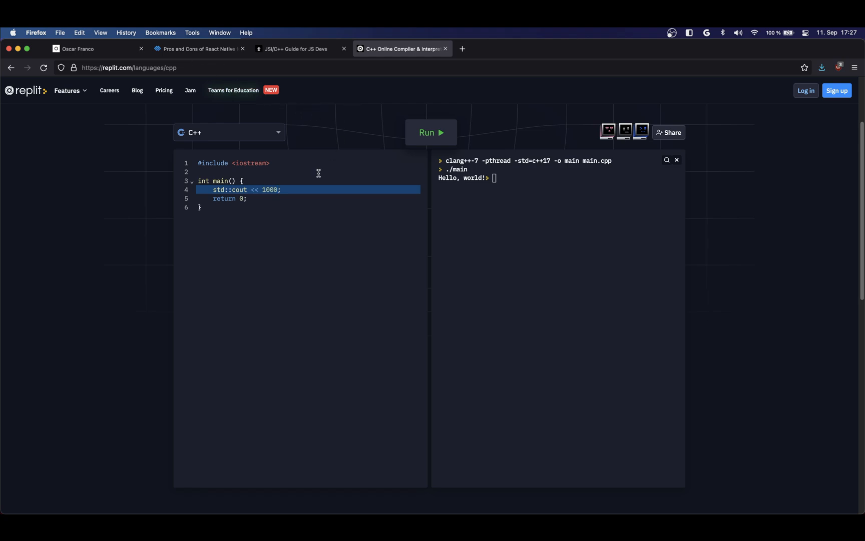
pyautogui.press('super+z')
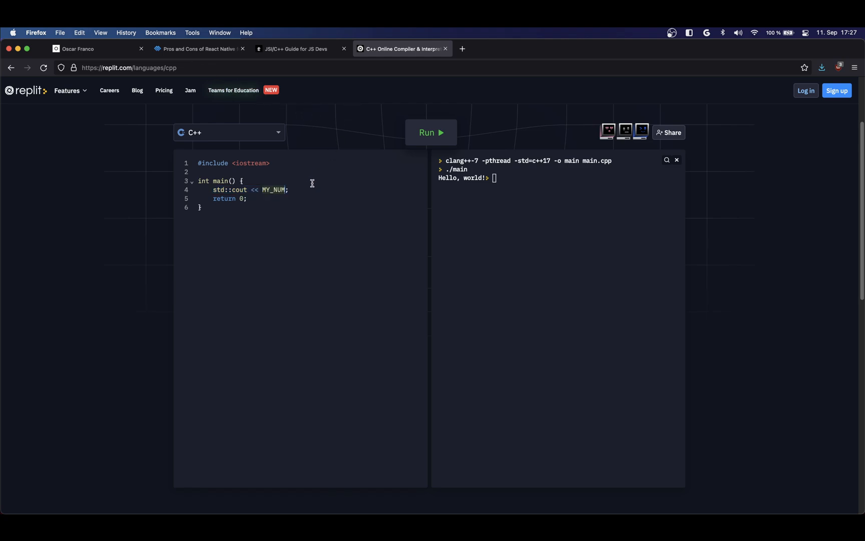
pyautogui.press('super+z')
pyautogui.press('super+z')
pyautogui.press('super+z')
pyautogui.press('super+z')
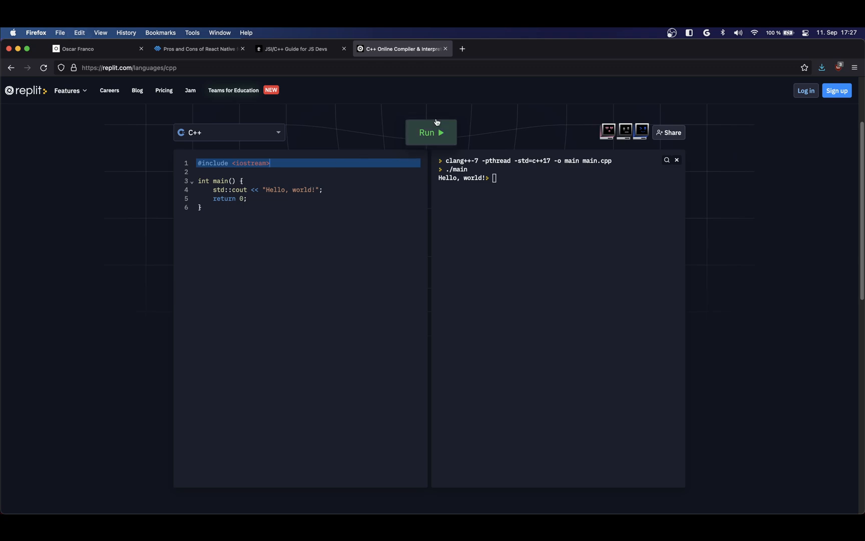
pyautogui.click(430, 133)
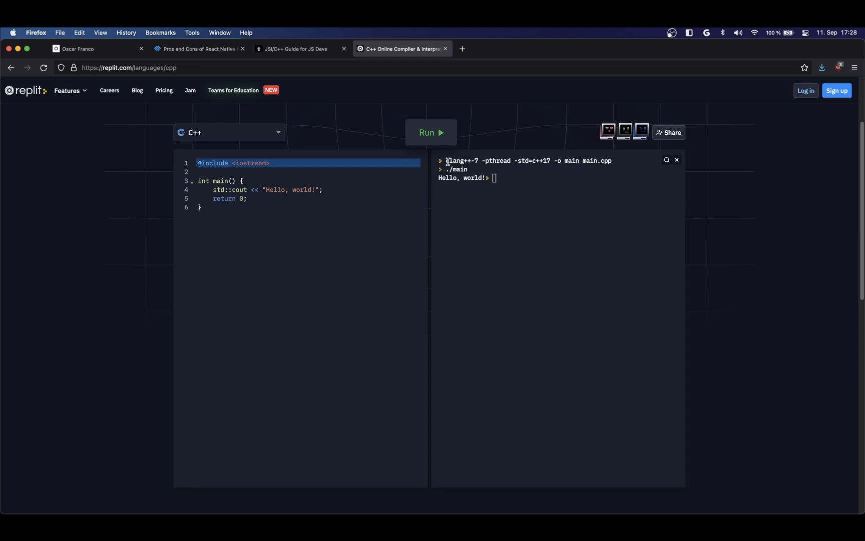
pyautogui.click(445, 162)
pyautogui.click(363, 220)
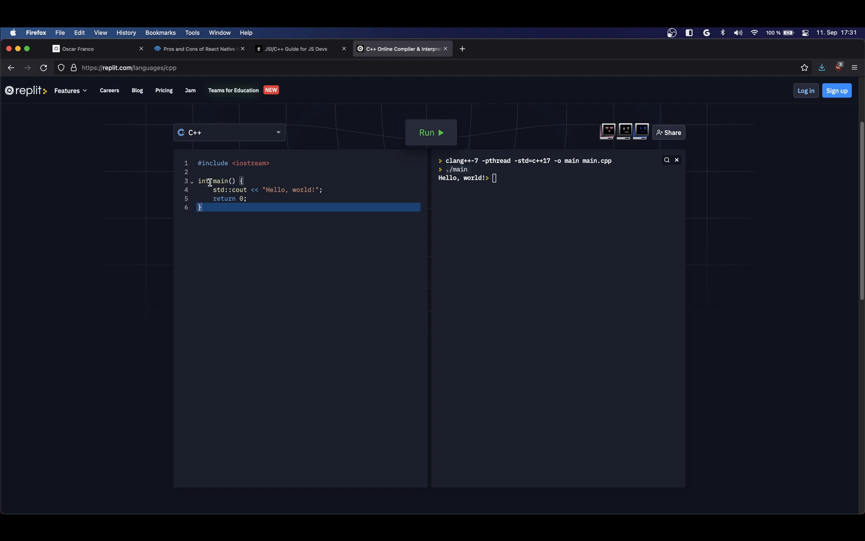
# Step: Highlight main's int return type and its body to point them out
pyautogui.doubleClick(203, 181)
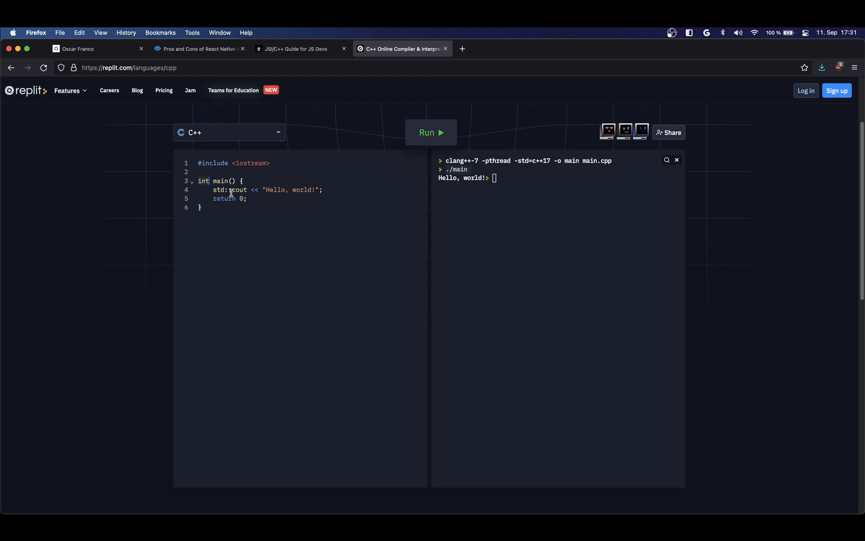
pyautogui.moveTo(212, 189); pyautogui.dragTo(305, 199)
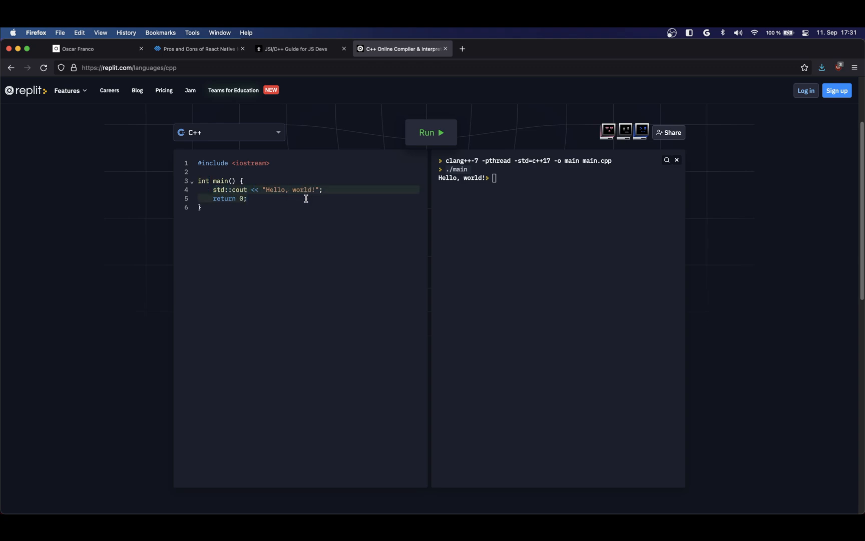
pyautogui.click(266, 230)
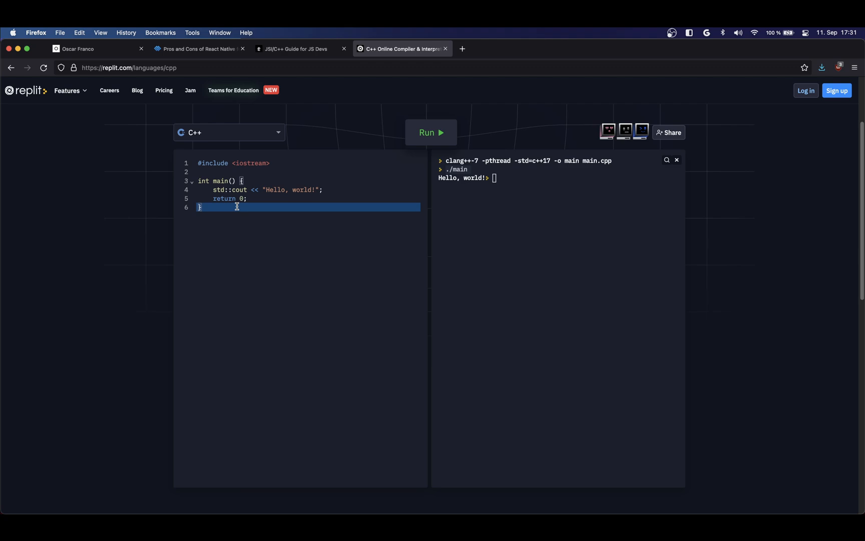
# Step: Highlight the #include <iostream> line and then the iostream header name
pyautogui.click(199, 163)
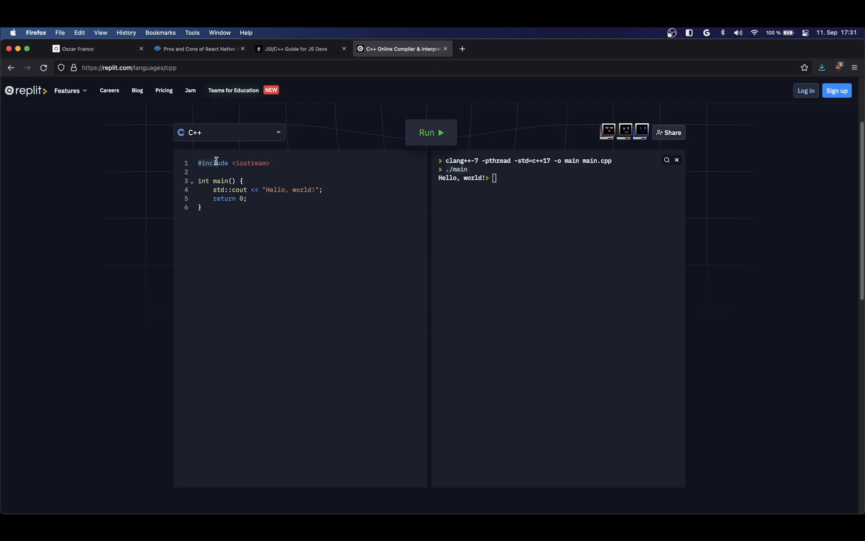
pyautogui.tripleClick(201, 163)
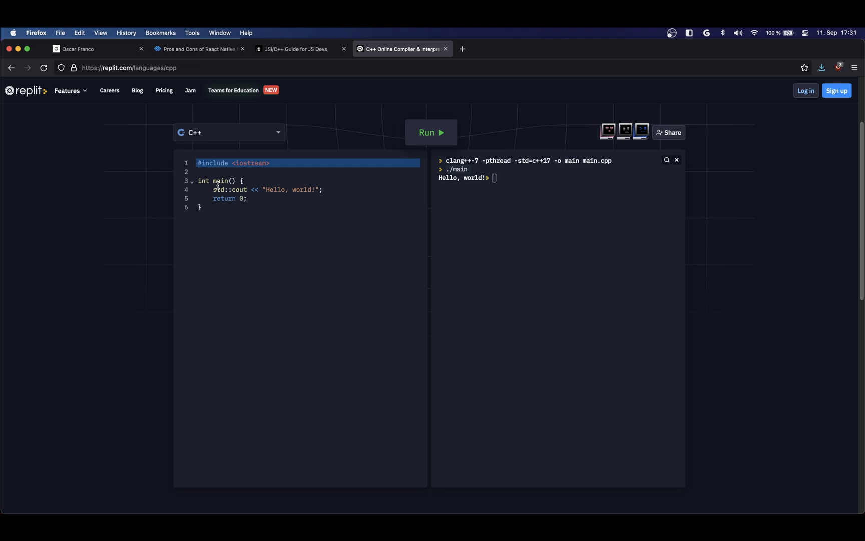
pyautogui.click(210, 172)
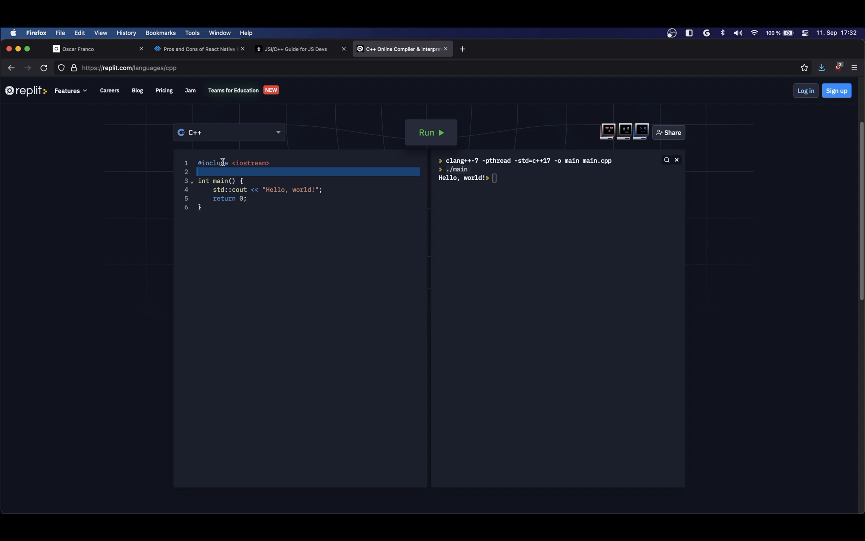
pyautogui.moveTo(236, 163); pyautogui.dragTo(264, 163)
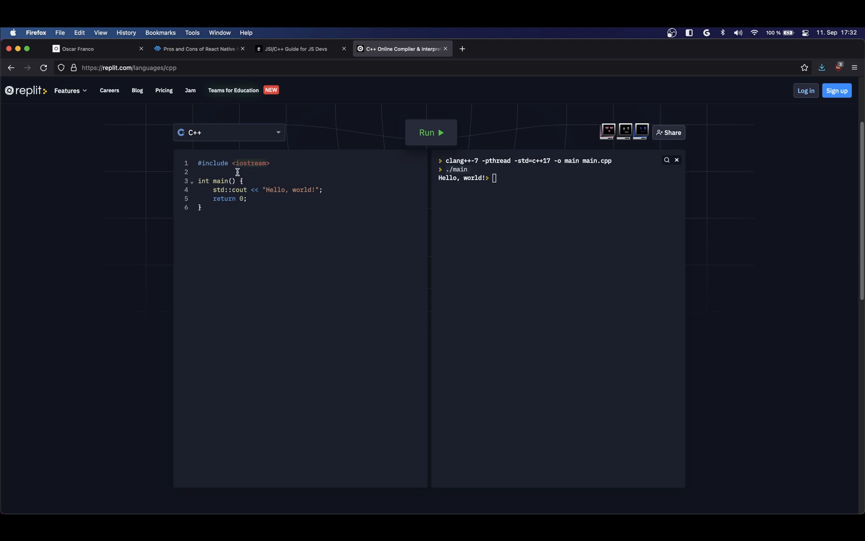
# Step: Replace the #include line with a placeholder cout function stub with its own braces
pyautogui.tripleClick(277, 163)
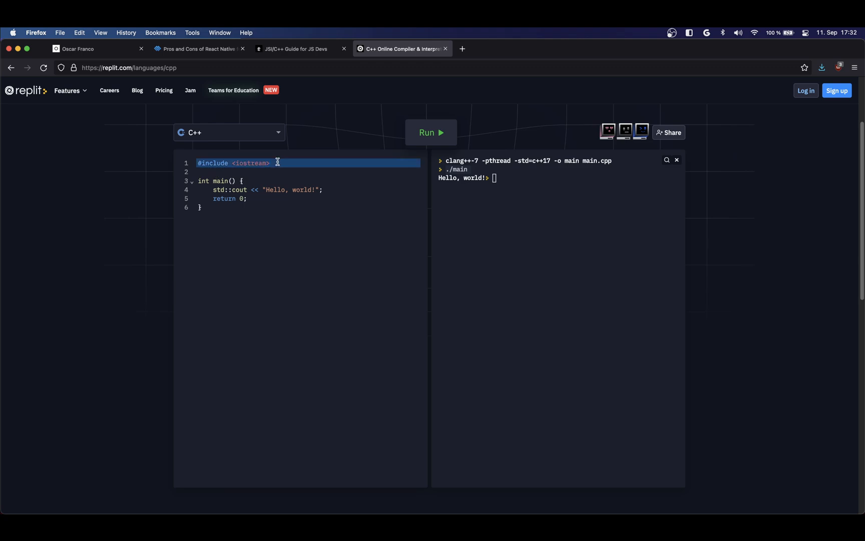
pyautogui.click(277, 163)
pyautogui.press('BackSpace')
pyautogui.write('void cout ')
pyautogui.write('{')
pyautogui.press('Return')
pyautogui.click(213, 163)
pyautogui.write('()')
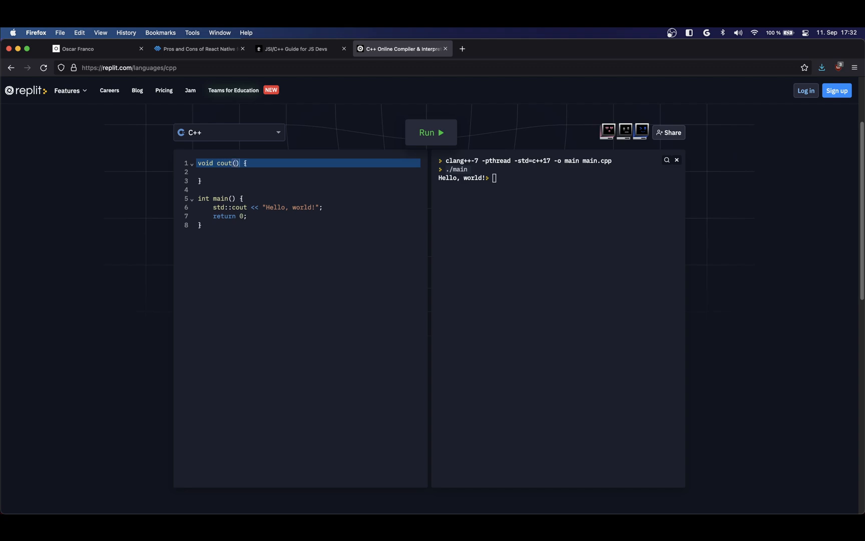
pyautogui.press('Down')
pyautogui.write('// implementation ')
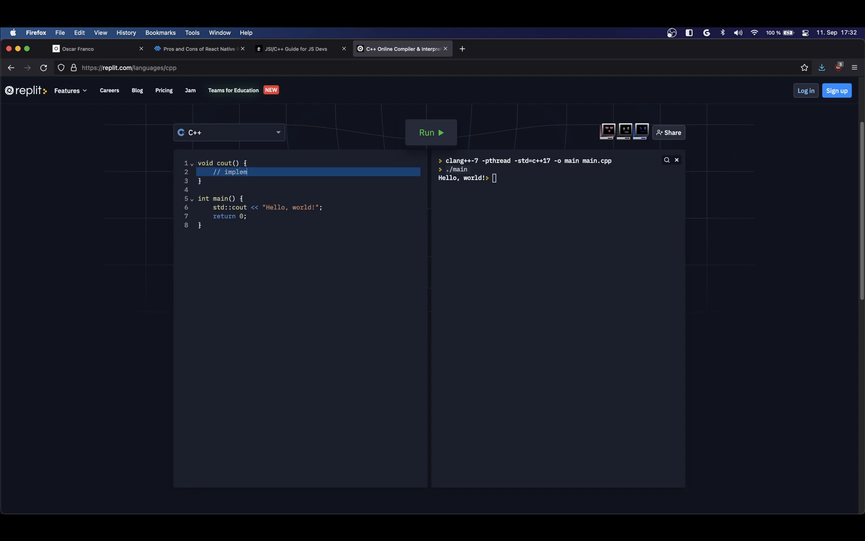
pyautogui.write('cout')
pyautogui.press('Down')
pyautogui.press('Down')
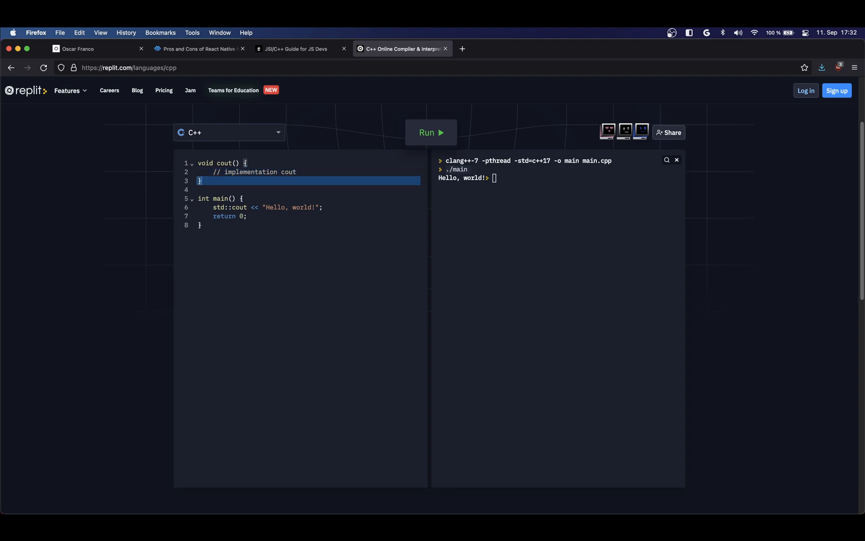
pyautogui.press('Return')
pyautogui.press('Return')
pyautogui.write('void c')
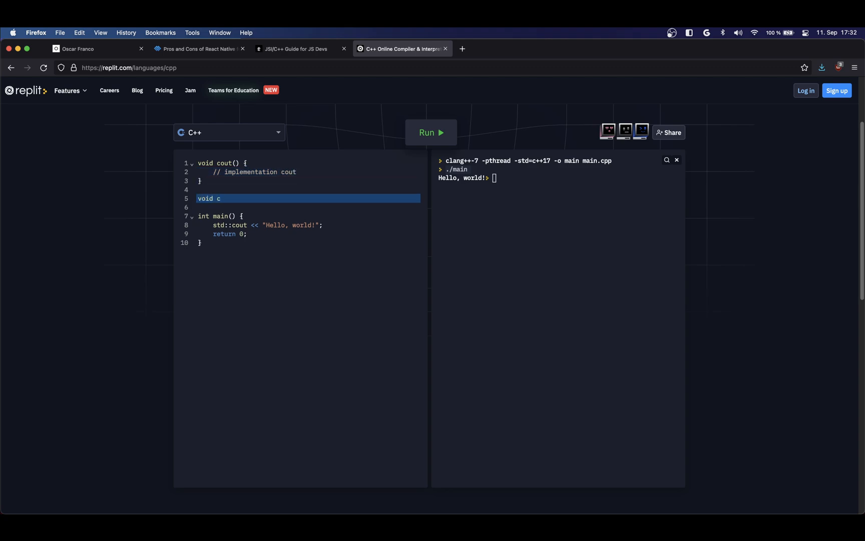
pyautogui.write('in () {')
# Step: Add a placeholder cin function stub below cout with blank lines after it
pyautogui.press('Return')
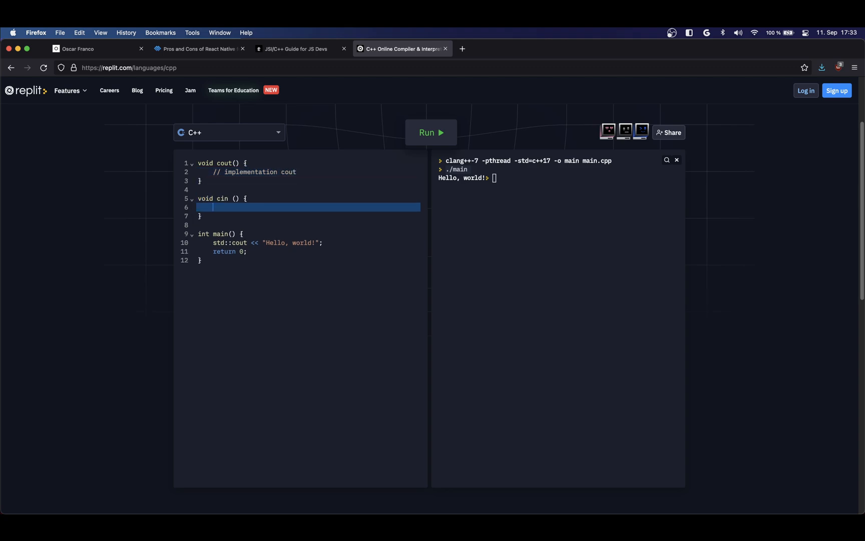
pyautogui.write('// implementat')
pyautogui.write('ion')
pyautogui.press('Down')
pyautogui.press('Down')
pyautogui.press('Return')
pyautogui.press('Return')
pyautogui.press('Up')
pyautogui.write('...')
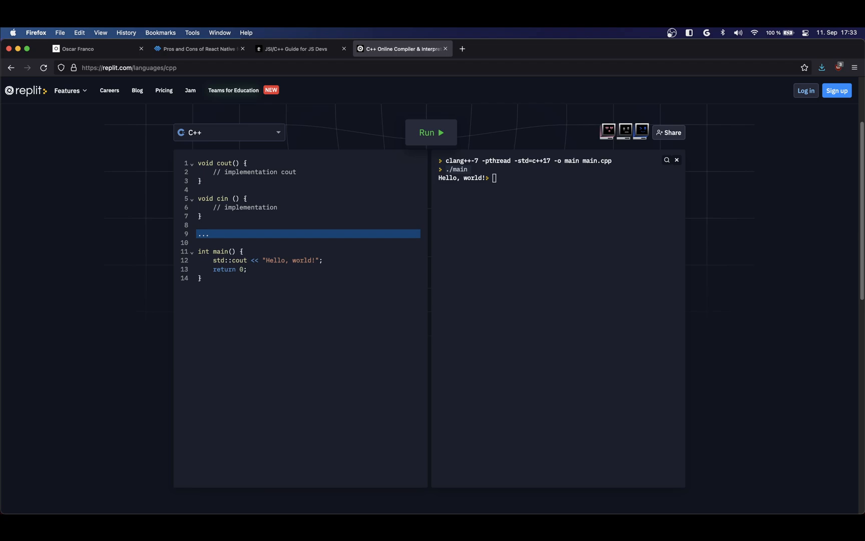
# Step: Undo the stubs back to the plain hello-world program with only #include <iostream>
pyautogui.press('BackSpace')
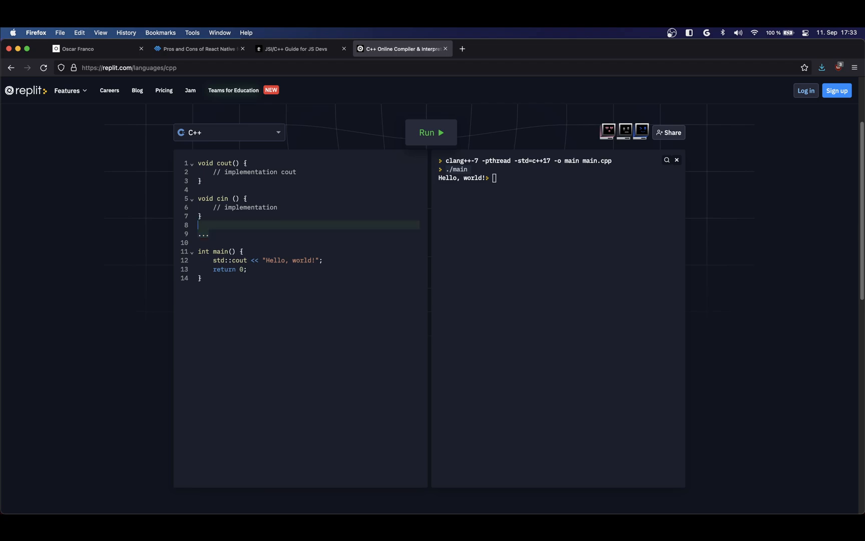
pyautogui.press('shift+super+Up')
pyautogui.press('BackSpace')
pyautogui.press('super+z')
pyautogui.press('super+z')
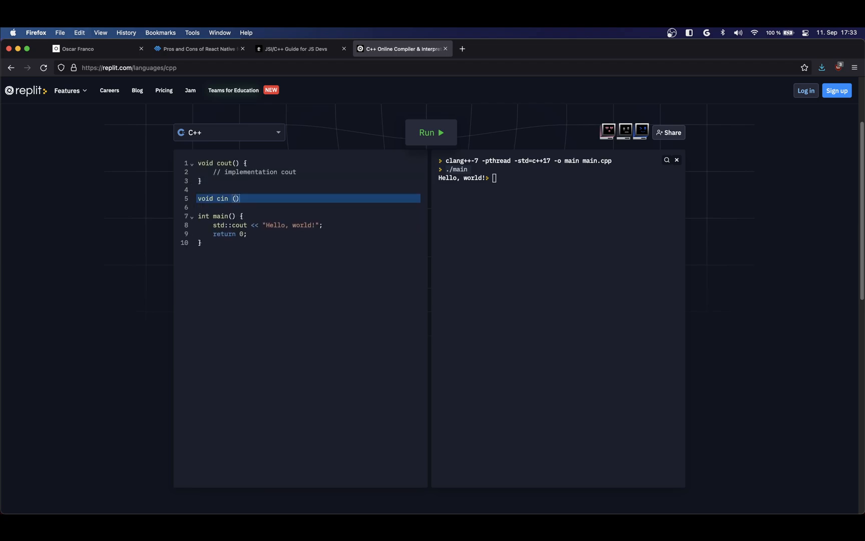
pyautogui.press('super+z')
pyautogui.press('super+z')
pyautogui.press('super+z')
pyautogui.press('super+z')
pyautogui.press('super+z')
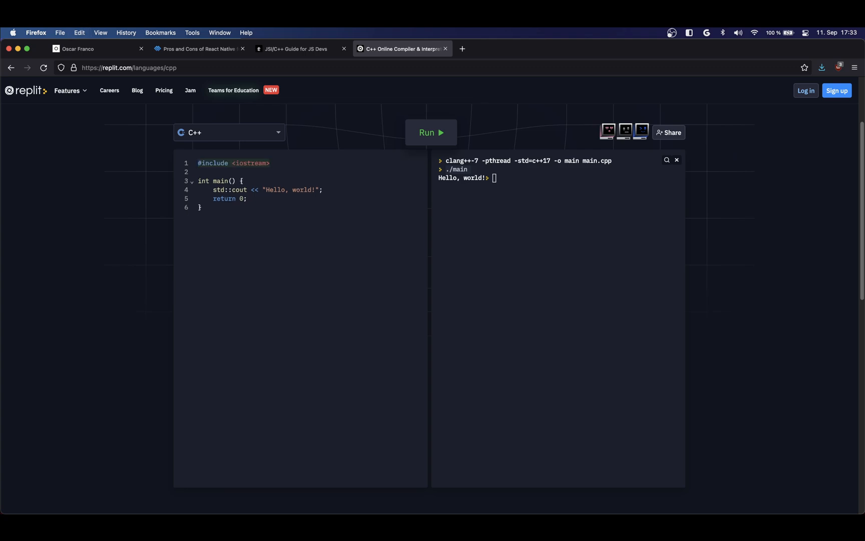
pyautogui.click(267, 172)
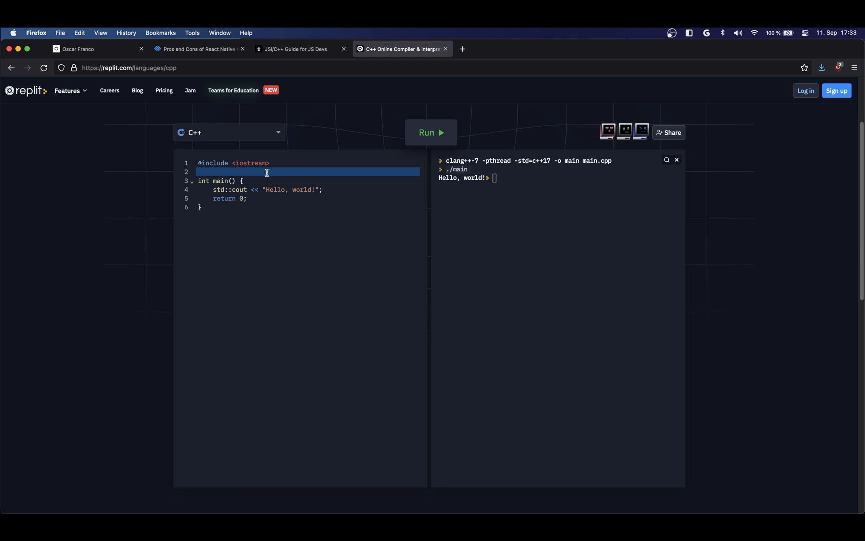
# Step: Add '#if _POSIX_C_SOURCE' on a new line between the iostream include and main
pyautogui.press('Return')
pyautogui.press('Return')
pyautogui.press('Up')
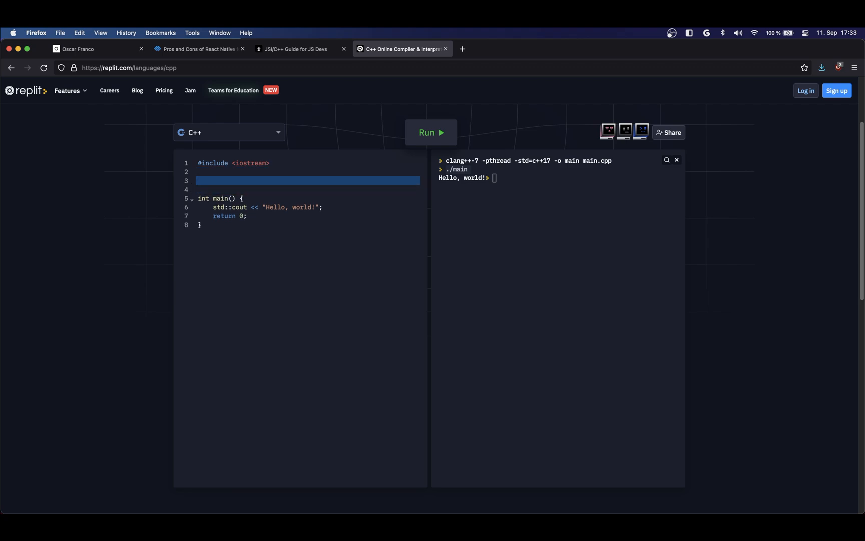
pyautogui.write('#if')
pyautogui.write('_PO')
pyautogui.write('SIX_C_S')
pyautogui.write('OURCE')
pyautogui.hotkey('alt', 'Left')
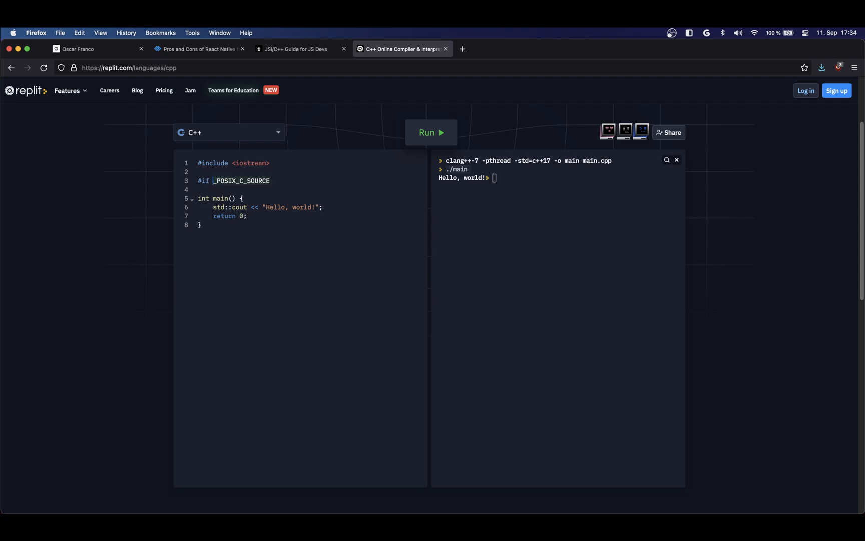
pyautogui.press('End')
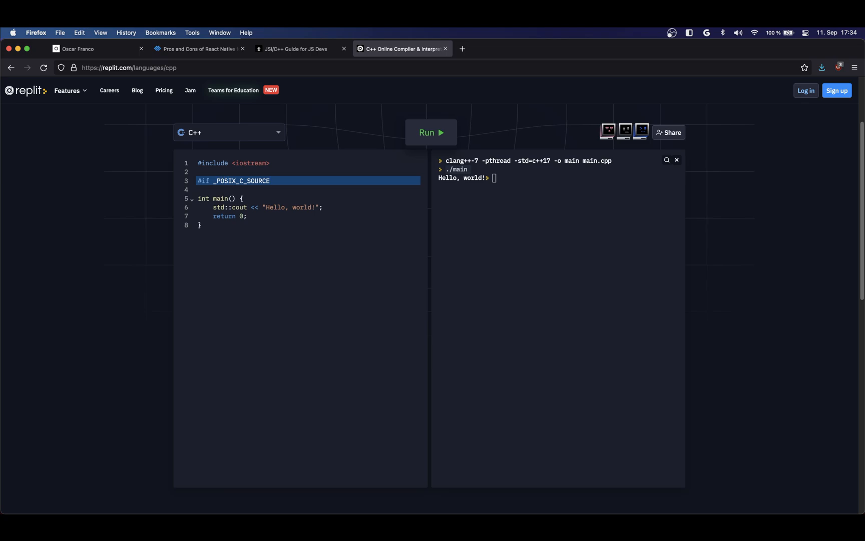
# Step: Write 'int foo = 4;', '#else', 'int foo = 10;' and '#endif' on successive lines under the #if
pyautogui.press('Return')
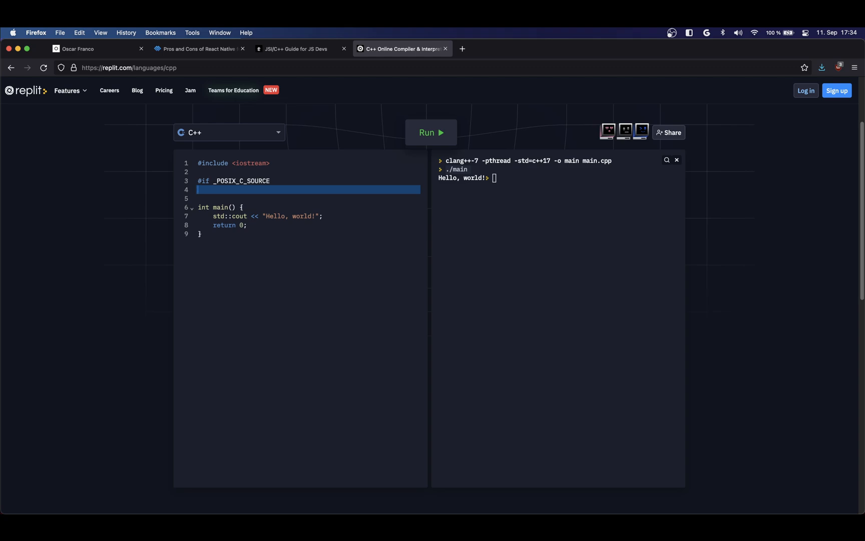
pyautogui.press('Tab')
pyautogui.write('int ')
pyautogui.write('foo =')
pyautogui.write(' 4;')
pyautogui.press('Return')
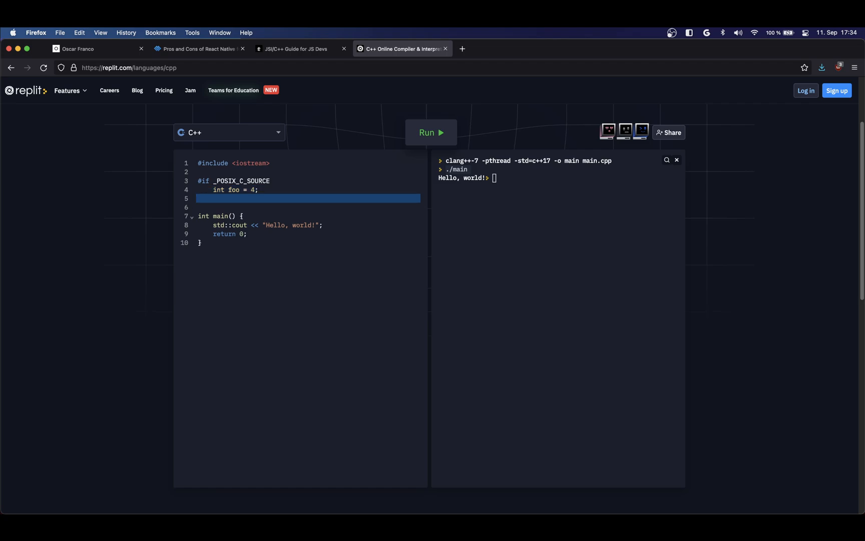
pyautogui.write('#else')
pyautogui.press('Return')
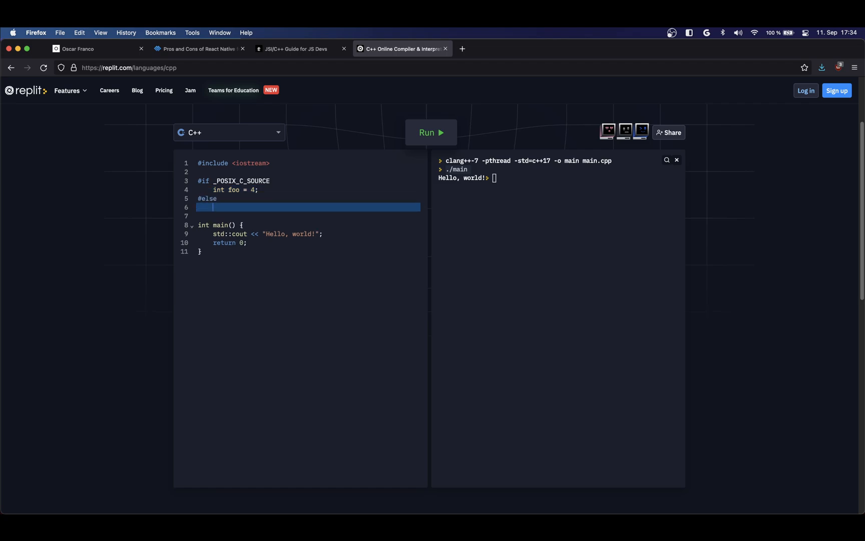
pyautogui.write('int ')
pyautogui.write('foo = ')
pyautogui.write('10;')
pyautogui.press('Return')
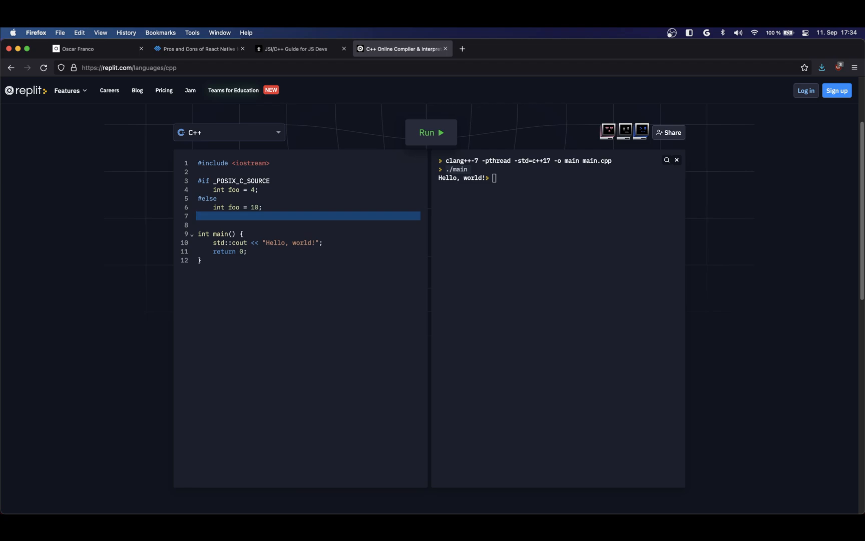
pyautogui.write('#endif')
# Step: Strip the #if line and the #else branch to leave only foo = 4, then bring the block back
pyautogui.press('Up')
pyautogui.press('Up')
pyautogui.press('Up')
pyautogui.press('Up')
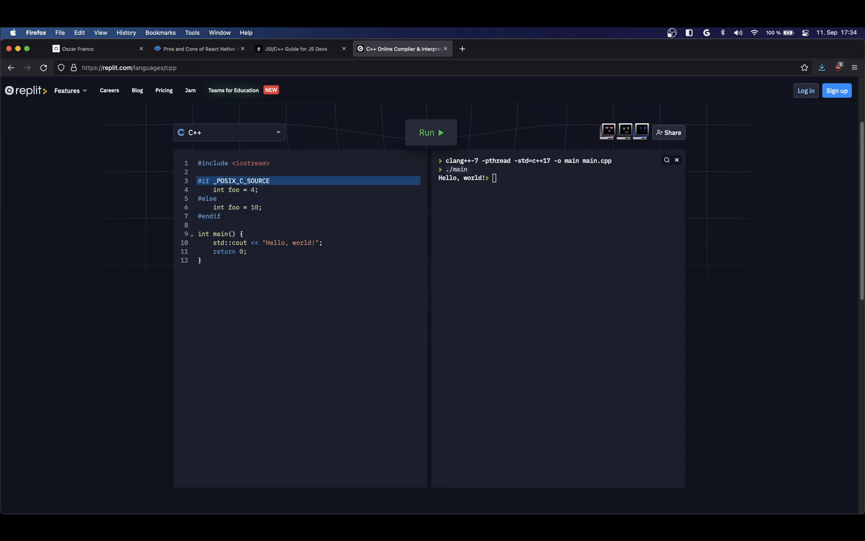
pyautogui.press('super+BackSpace')
pyautogui.press('Down')
pyautogui.press('Down')
pyautogui.press('Down')
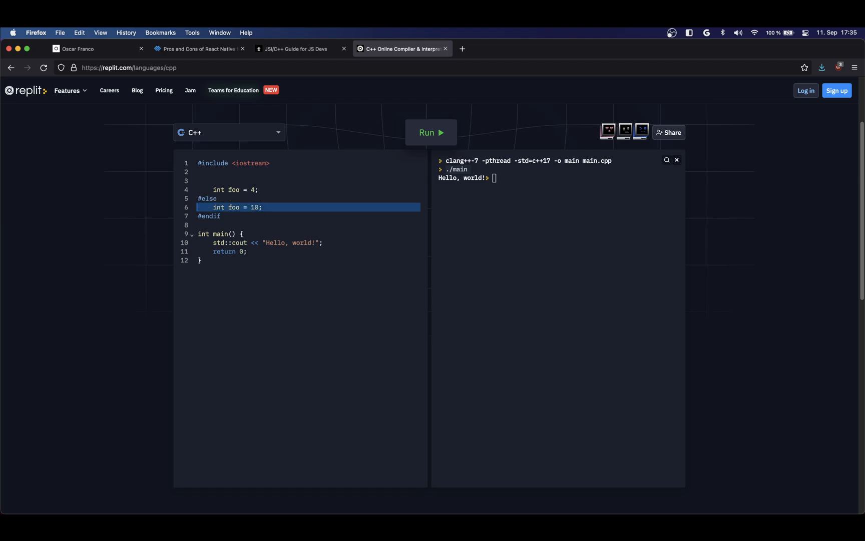
pyautogui.hotkey('shift', 'Up')
pyautogui.hotkey('shift', 'Up')
pyautogui.hotkey('shift', 'Down')
pyautogui.press('BackSpace')
pyautogui.press('BackSpace')
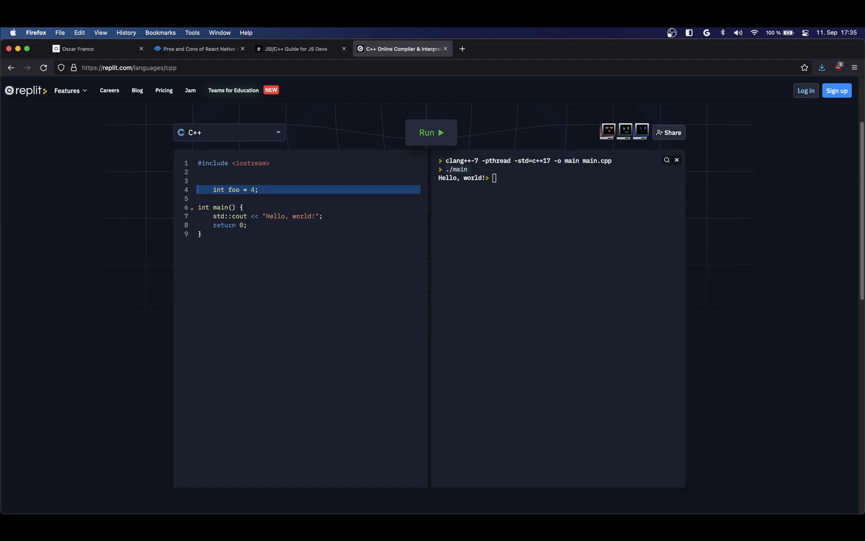
pyautogui.press('BackSpace')
pyautogui.write('int foo = 4; #else     int foo = 10; #endif')
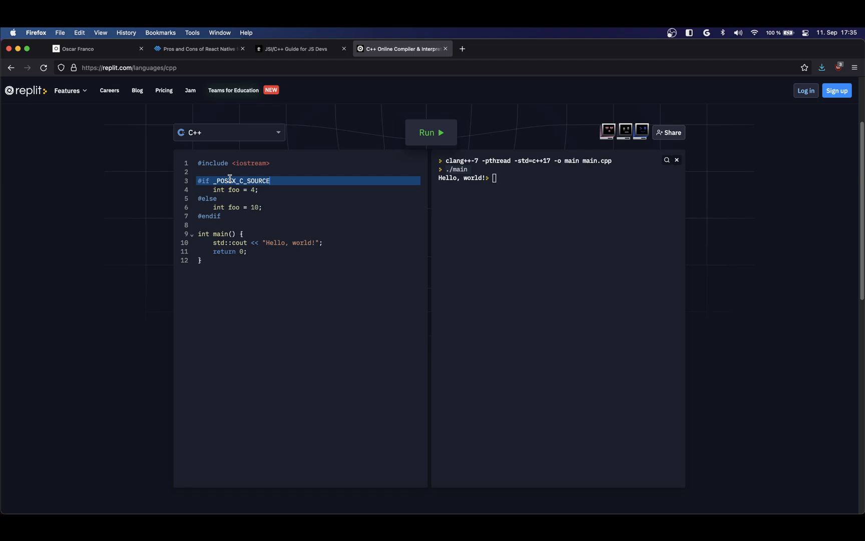
pyautogui.click(224, 198)
# Step: Strip the #if branch and #endif to leave only foo = 10, then undo to restore the block
pyautogui.click(198, 181)
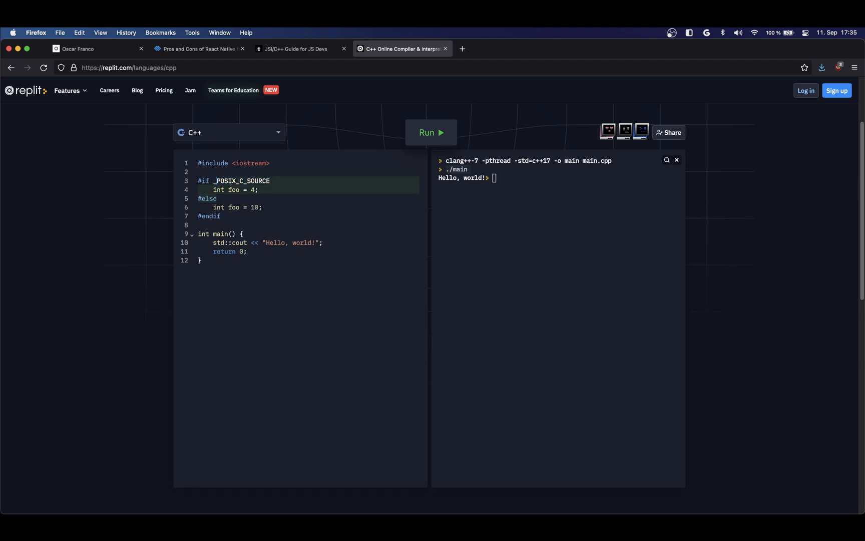
pyautogui.press('super+shift+k')
pyautogui.press('super+shift+k')
pyautogui.press('super+shift+k')
pyautogui.tripleClick(210, 198)
pyautogui.press('BackSpace')
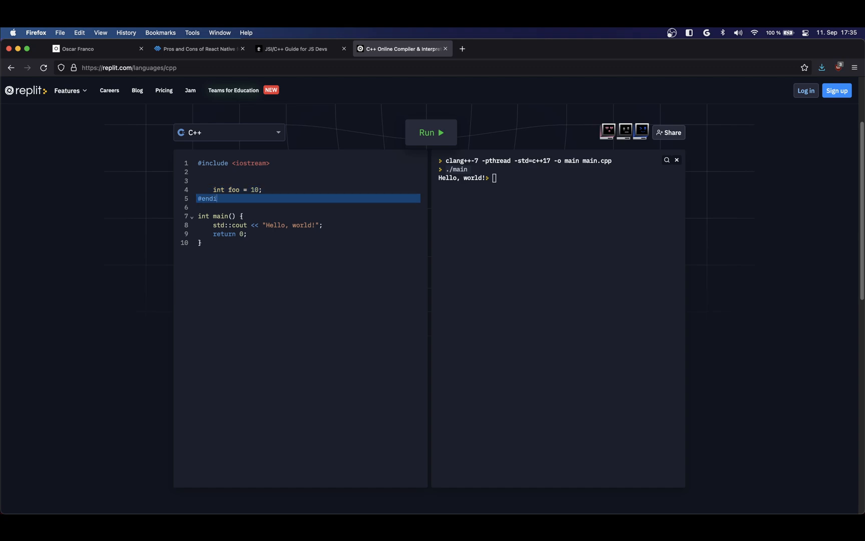
pyautogui.press('super+shift+k')
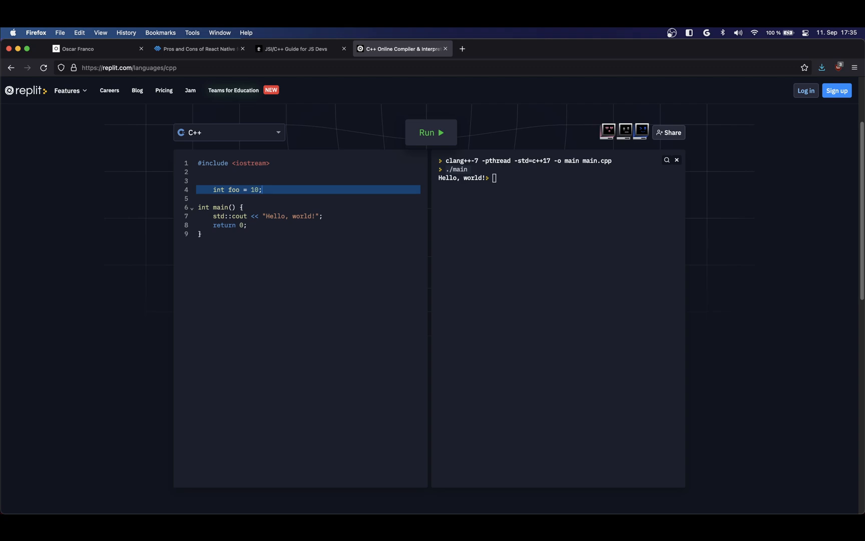
pyautogui.press('super+shift+z')
pyautogui.press('super+shift+z')
pyautogui.press('super+shift+z')
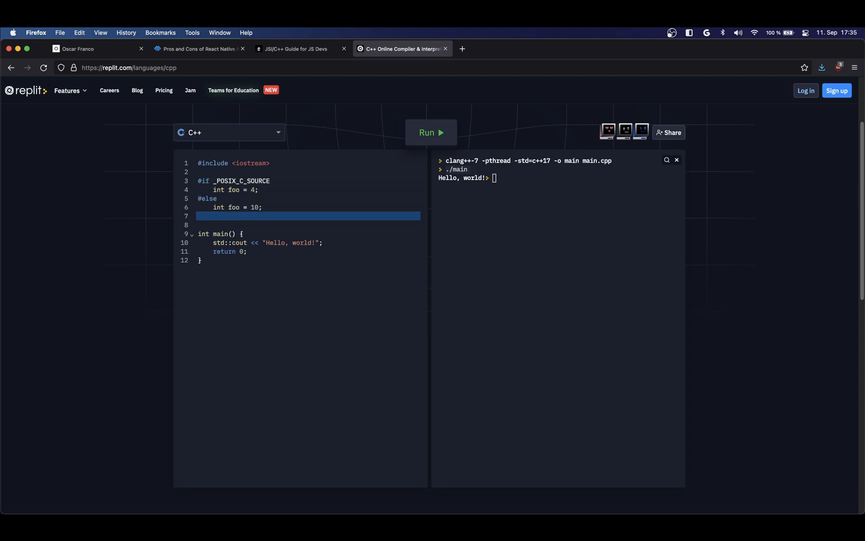
pyautogui.press('super+shift+z')
pyautogui.press('super+shift+z')
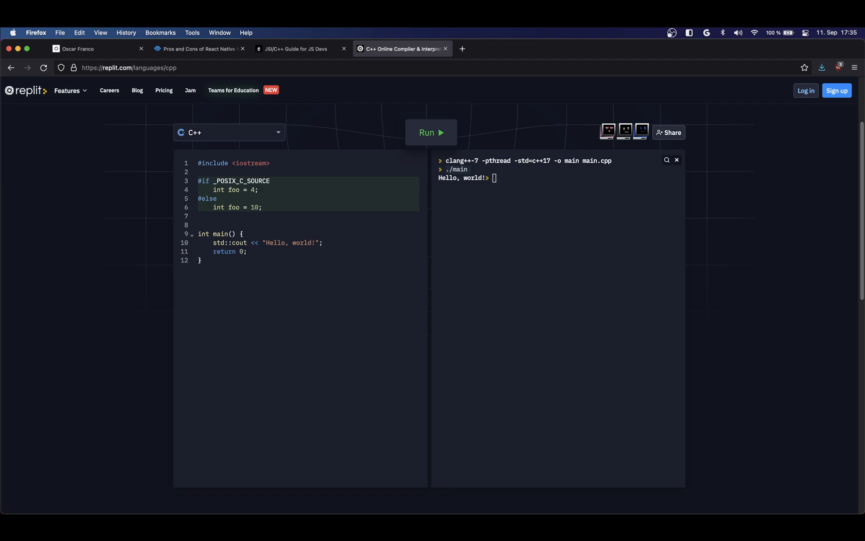
pyautogui.write('#define')
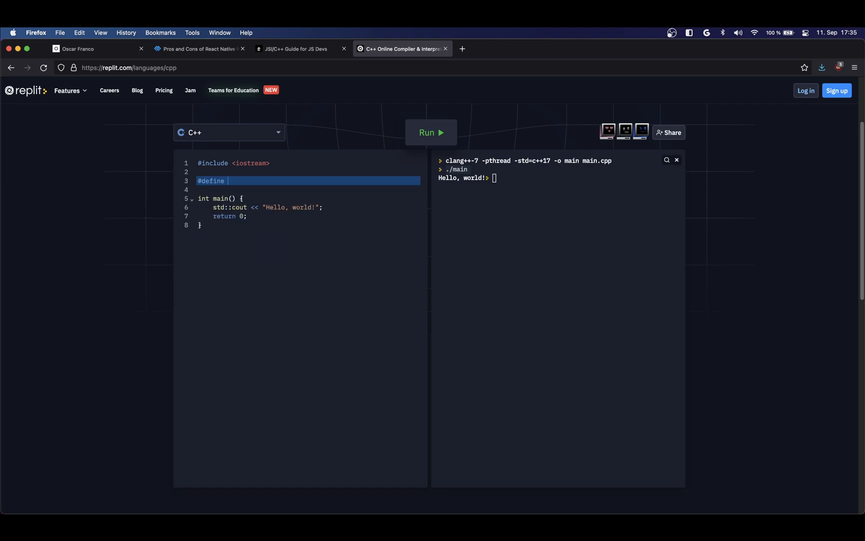
pyautogui.write(' MY')
pyautogui.write('_NUMBER ')
pyautogui.write('= 1000;')
# Step: Replace the "Hello, world!" string in std::cout with MY_NUMBER, fixing a stray N typo
pyautogui.press('Down')
pyautogui.press('Down')
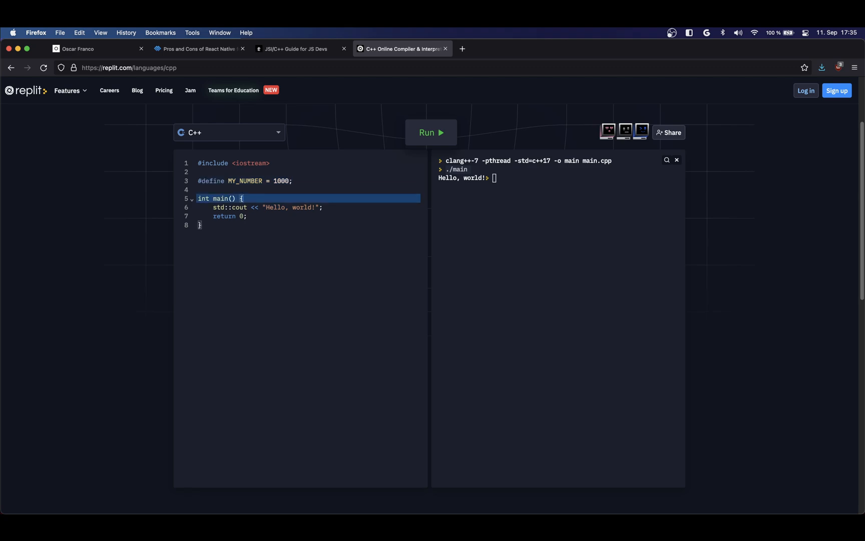
pyautogui.press('Down')
pyautogui.hotkey('shift', 'alt', 'Left')
pyautogui.hotkey('shift', 'alt', 'Left')
pyautogui.hotkey('shift', 'alt', 'Left')
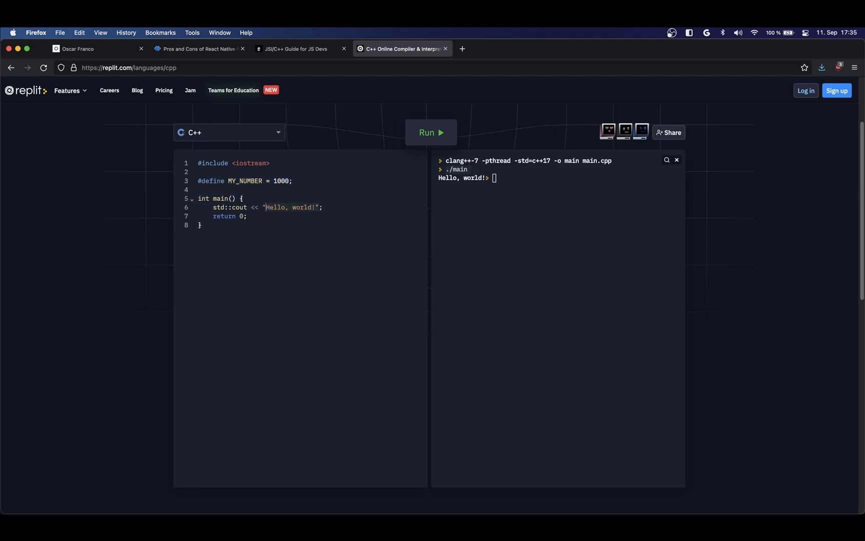
pyautogui.write('MY_NUMN')
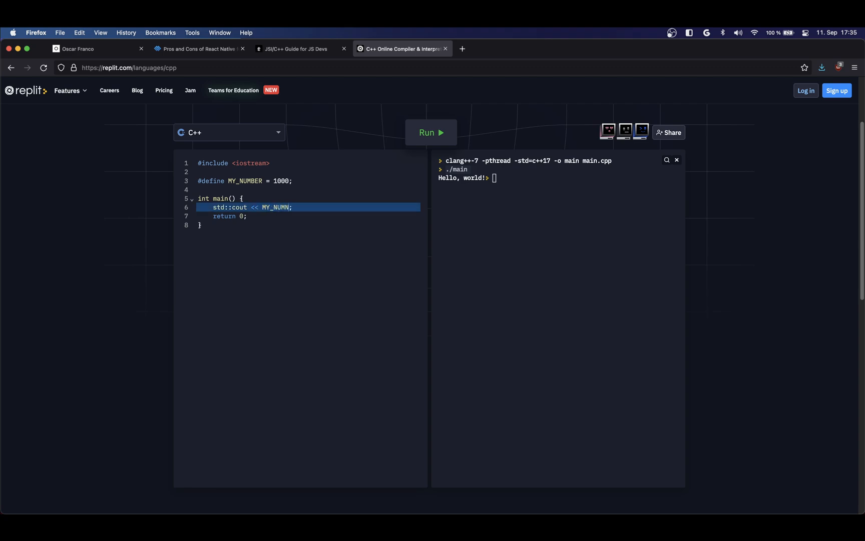
pyautogui.write('BE')
pyautogui.press('BackSpace')
pyautogui.press('BackSpace')
pyautogui.write('N')
pyautogui.press('BackSpace')
pyautogui.write('BER')
pyautogui.press('Up')
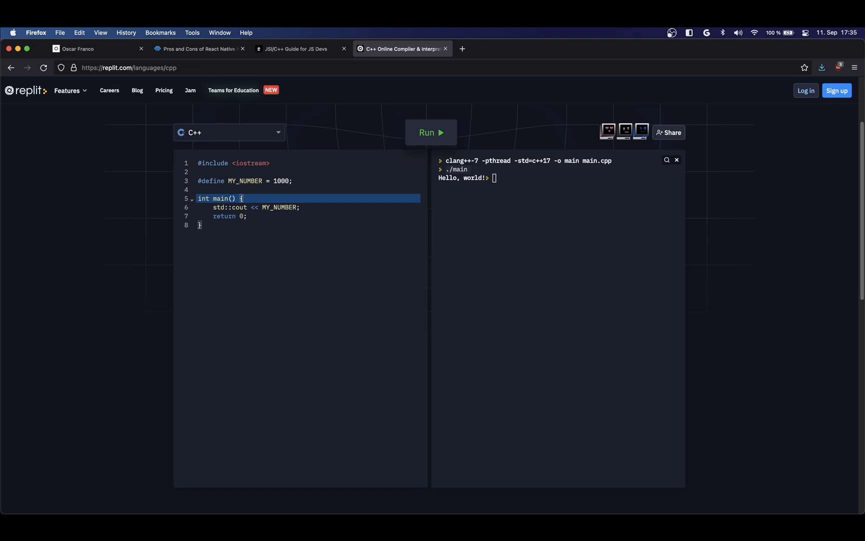
# Step: Remove the #define MY_NUMBER line and substitute 1000 for MY_NUMBER in the print line
pyautogui.press('Up')
pyautogui.press('Up')
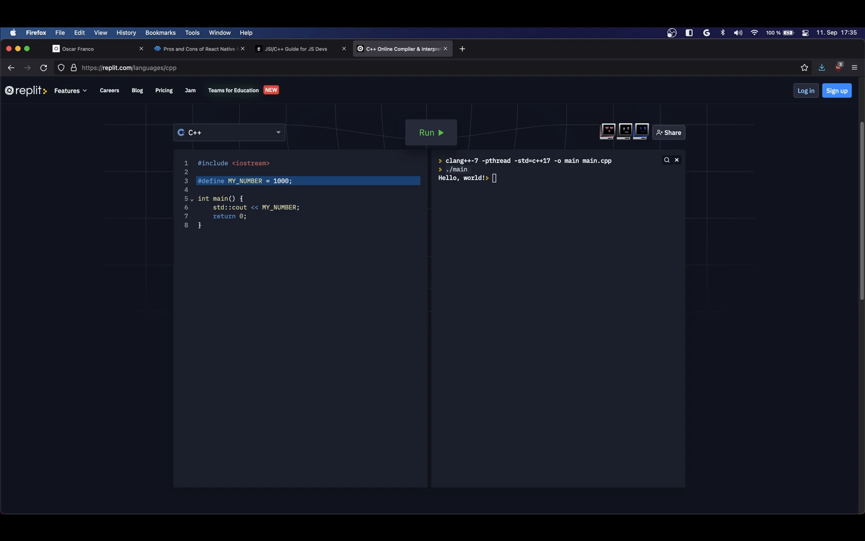
pyautogui.hotkey('ctrl', 'shift', 'k')
pyautogui.hotkey('ctrl', 'shift', 'k')
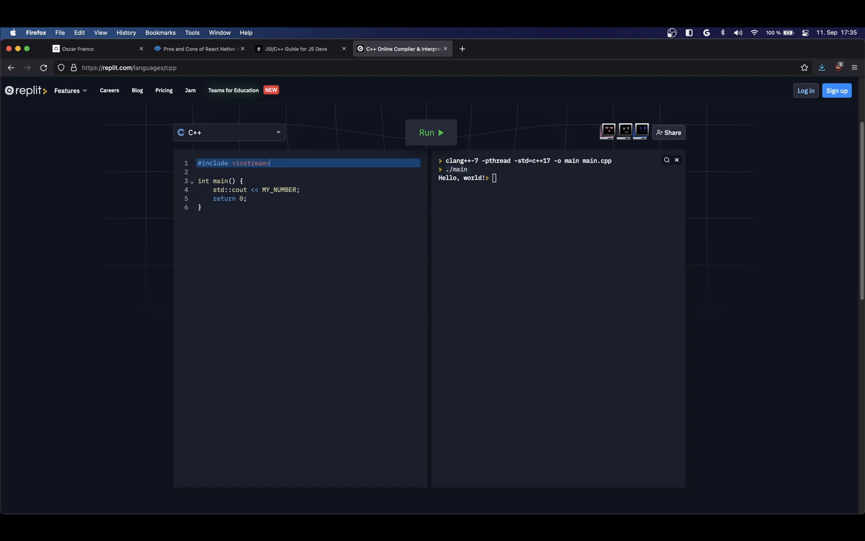
pyautogui.press('Down')
pyautogui.press('Down')
pyautogui.press('Left')
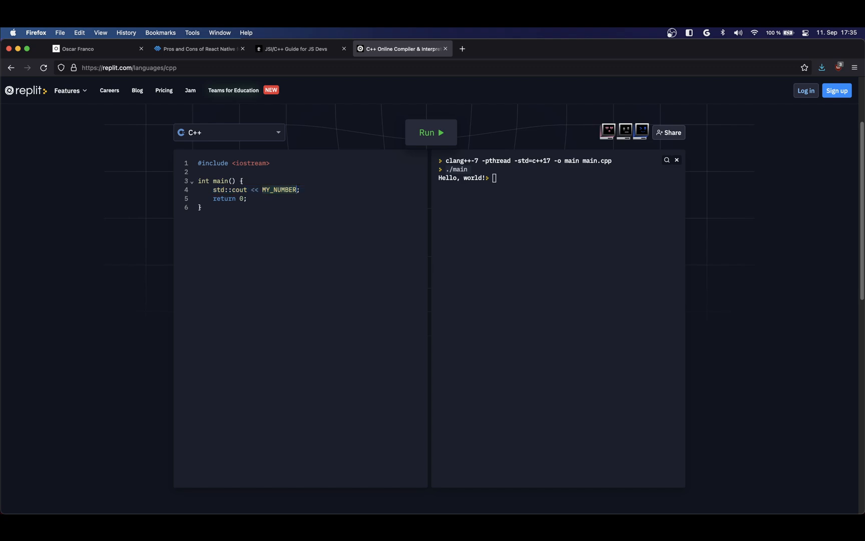
pyautogui.hotkey('alt', 'BackSpace')
pyautogui.write('1000')
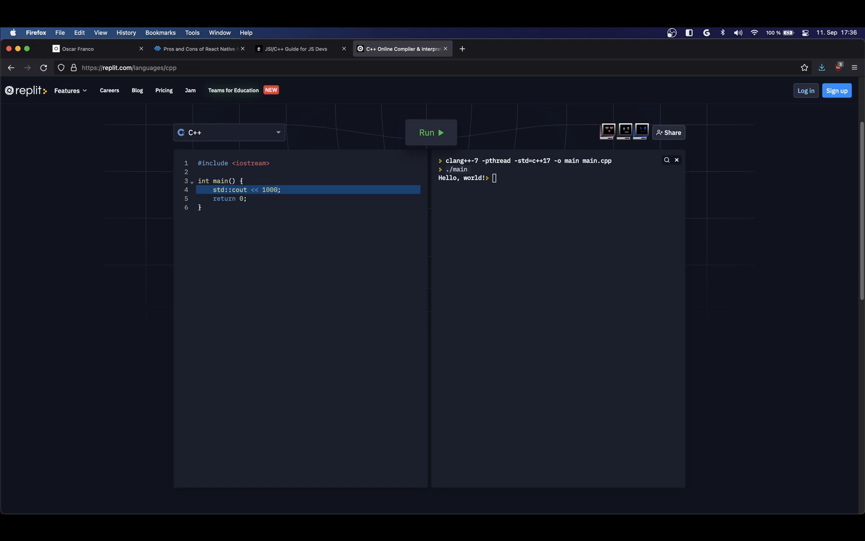
# Step: Undo back to the original hello world program
pyautogui.press('super+z')
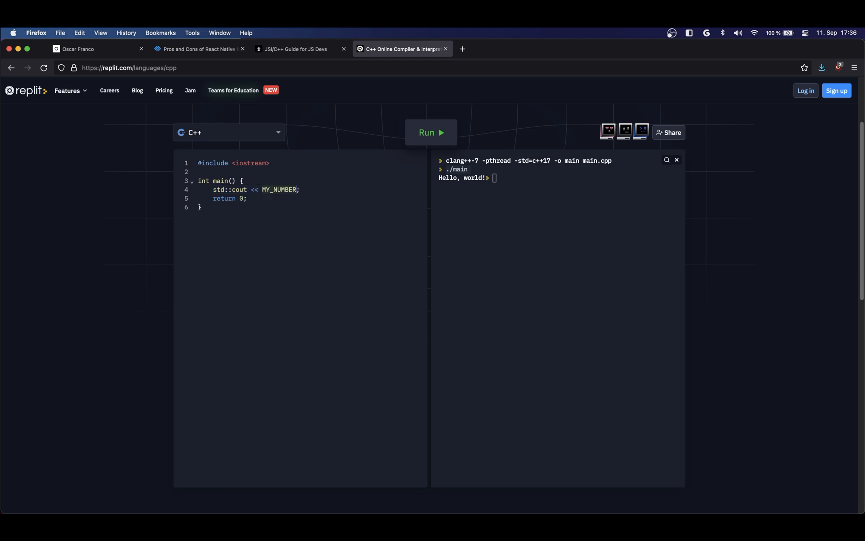
pyautogui.press('super+z')
pyautogui.press('super+z')
pyautogui.press('super+z')
pyautogui.press('super+z')
pyautogui.press('super+z')
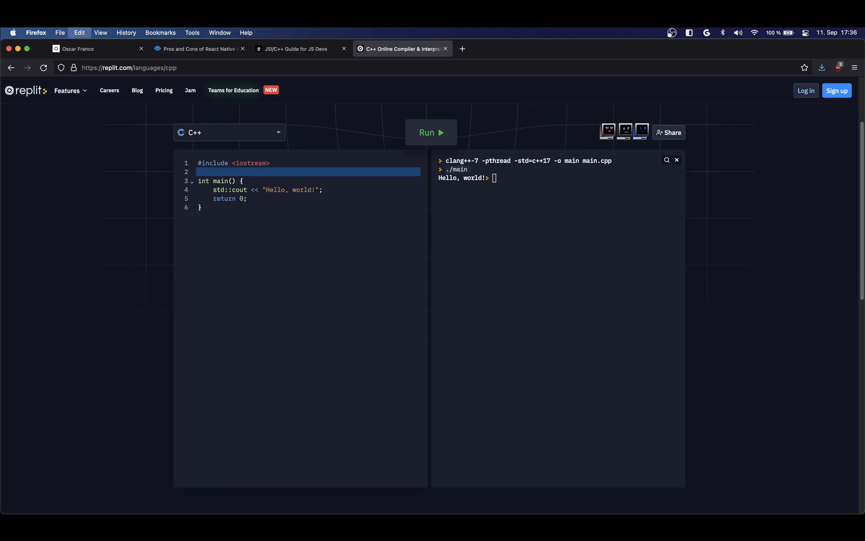